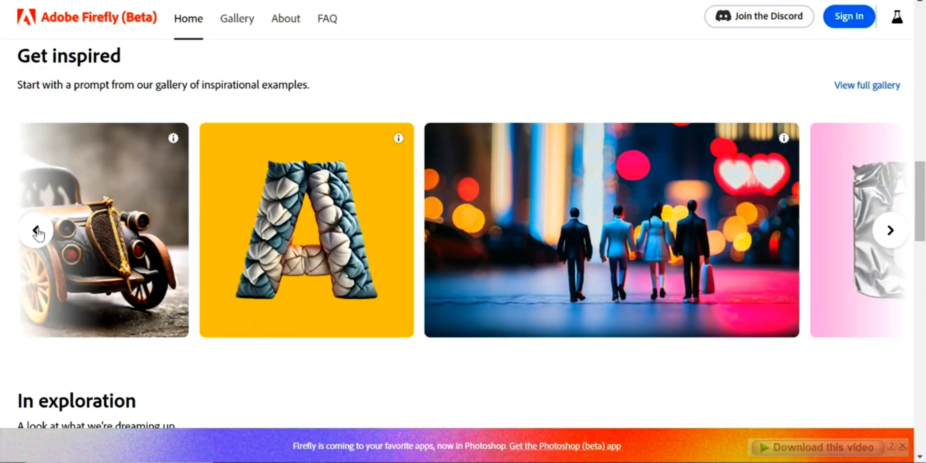
Step: Page back through the inspiration carousel and scroll the Leonardo.Ai trending community gallery
left_click(36, 230)
left_click(36, 230)
left_click(37, 230)
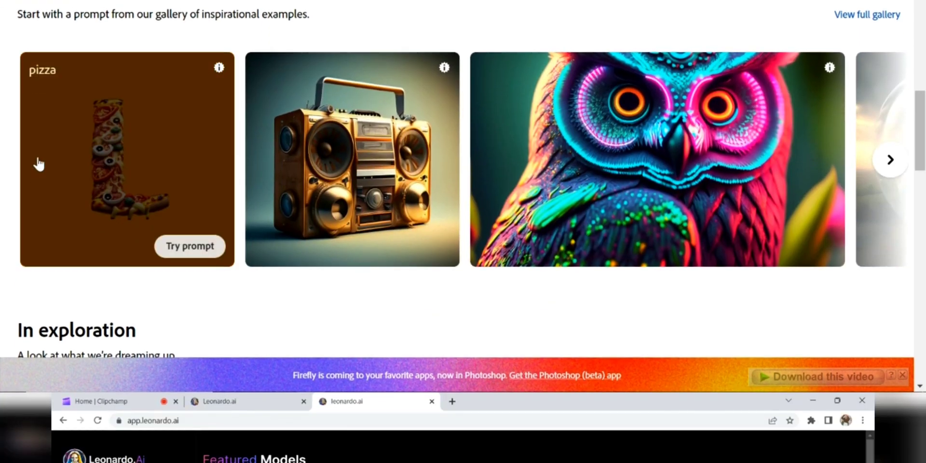
scroll(531, 265, "down", 3)
scroll(530, 265, "down", 2)
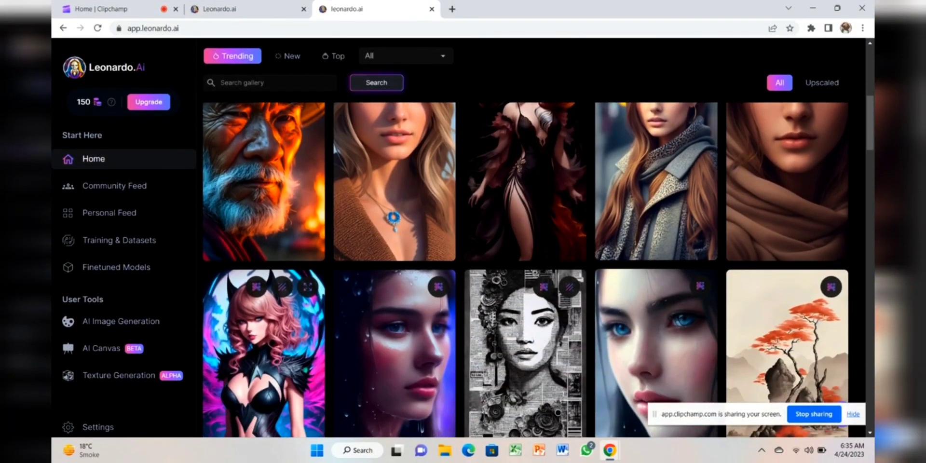
Step: Run Midjourney /imagine with the bird-eating-insect prompt and enlarge the resulting image grid
key("Tab")
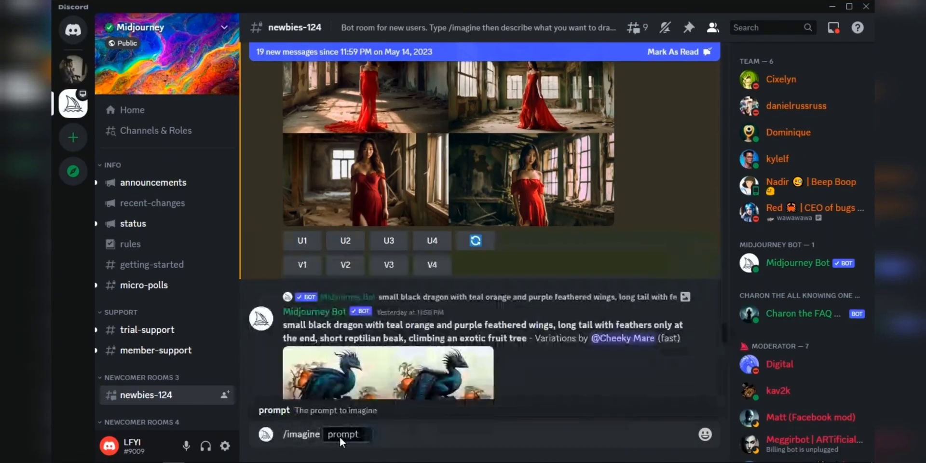
type("a professional magazine photo of a bird eating a small insect")
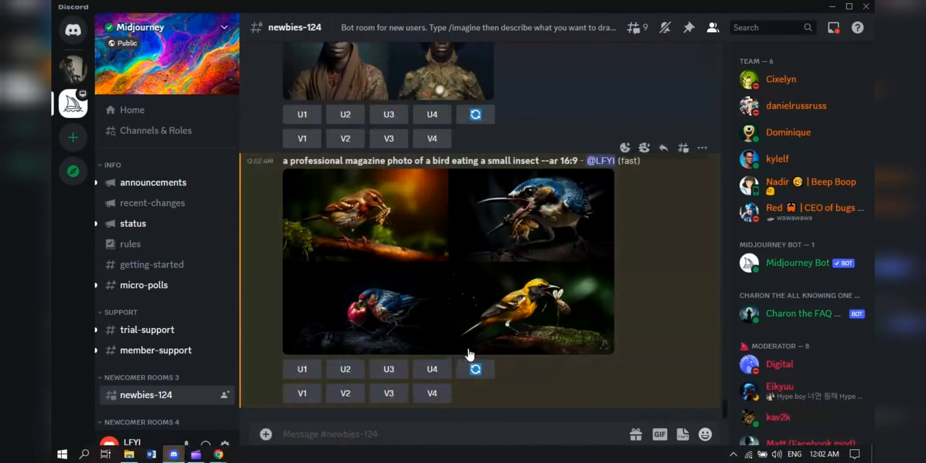
left_click(444, 264)
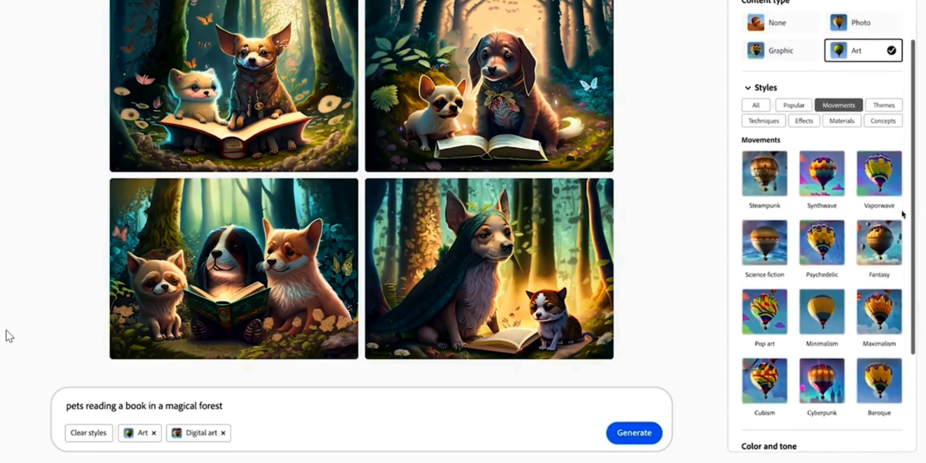
Step: Add Digital art and Fantasy styles to the forest pets, then render 'YUM' as bread toast lettering
left_click(879, 221)
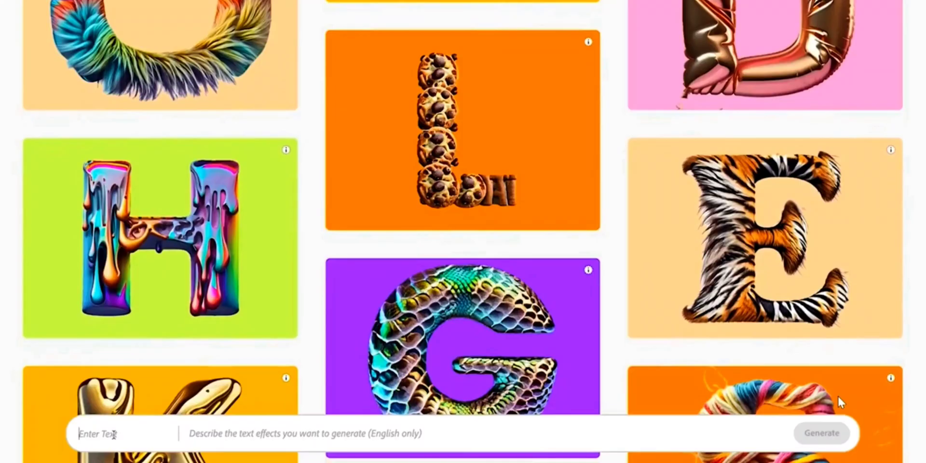
type("bread toast")
key("Return")
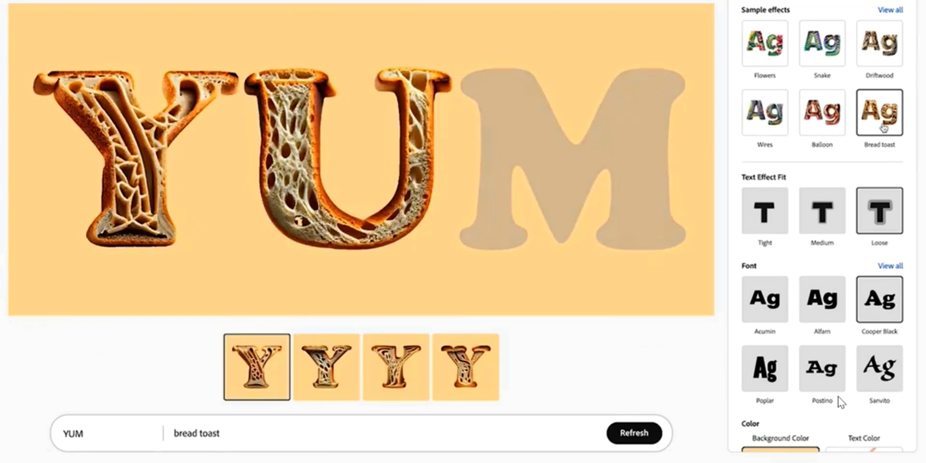
mouse_move(689, 85)
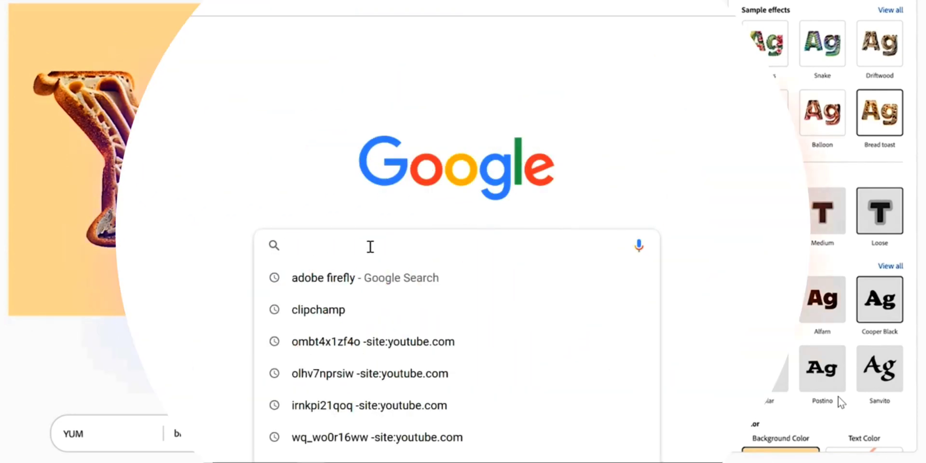
Step: Search Google for 'adobe firefly' and open the Adobe Firefly (Beta) home page result
left_click(369, 276)
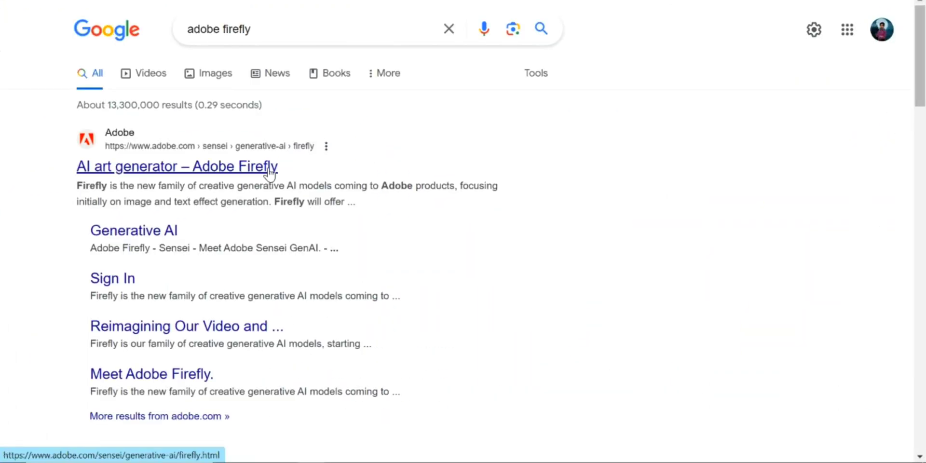
left_click(271, 173)
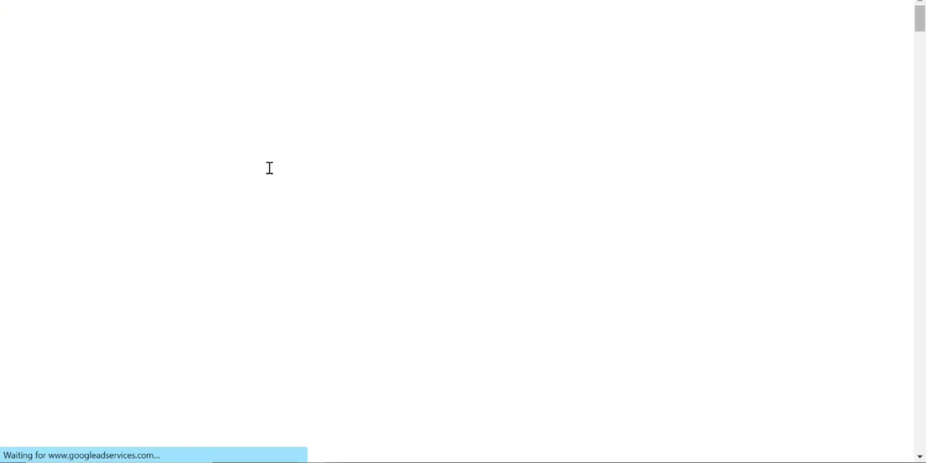
scroll(666, 293, "down", 2)
scroll(665, 293, "down", 5)
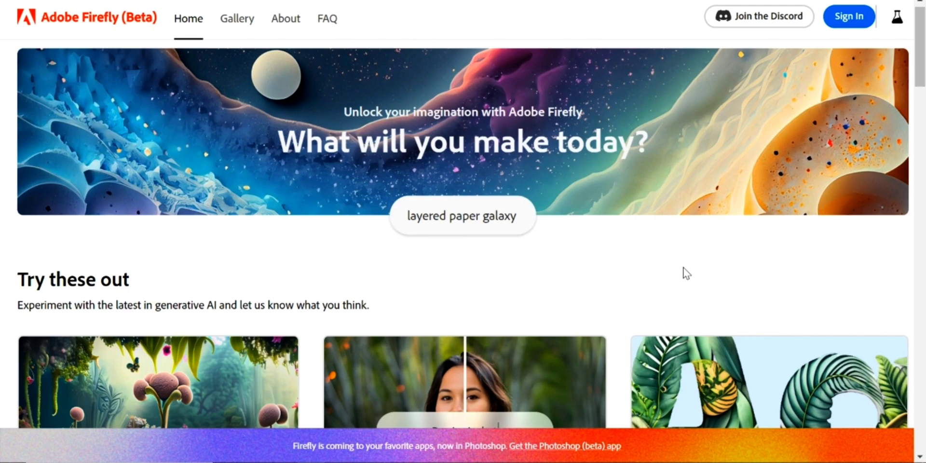
Step: Scroll the Firefly home page past Try these out down to the Get inspired gallery
scroll(687, 274, "down", 4)
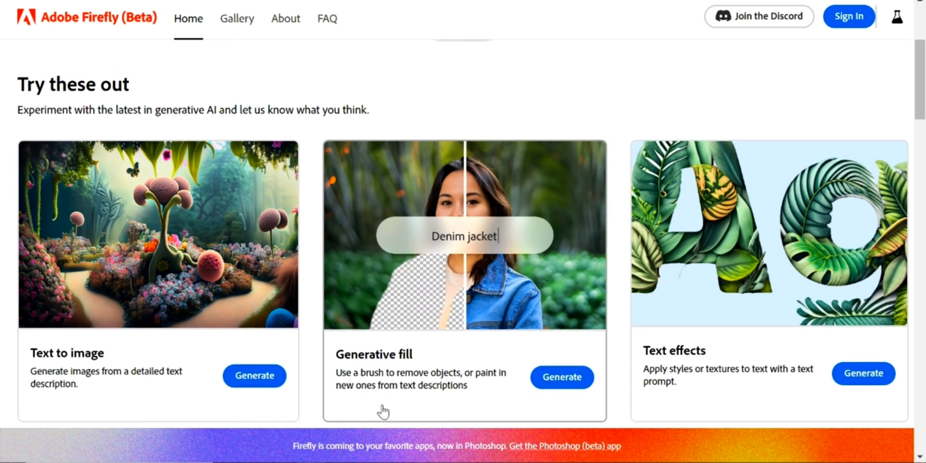
scroll(383, 410, "down", 5)
scroll(384, 410, "down", 1)
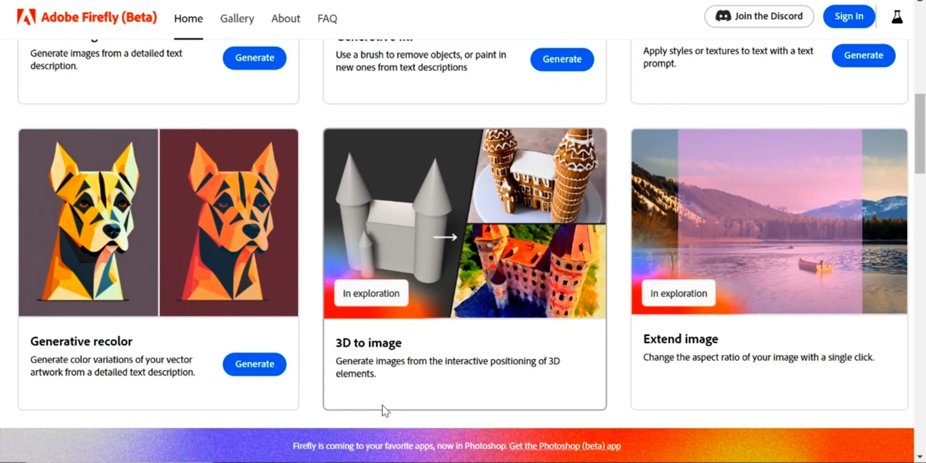
scroll(383, 410, "down", 3)
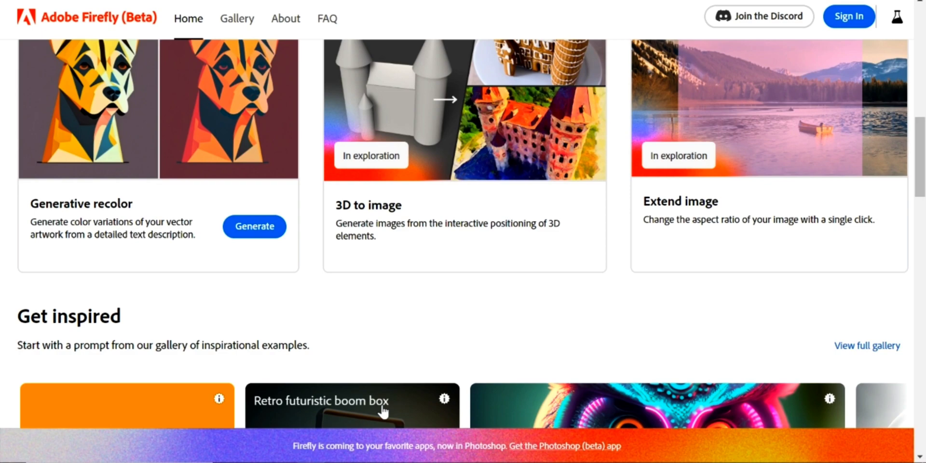
scroll(383, 410, "down", 5)
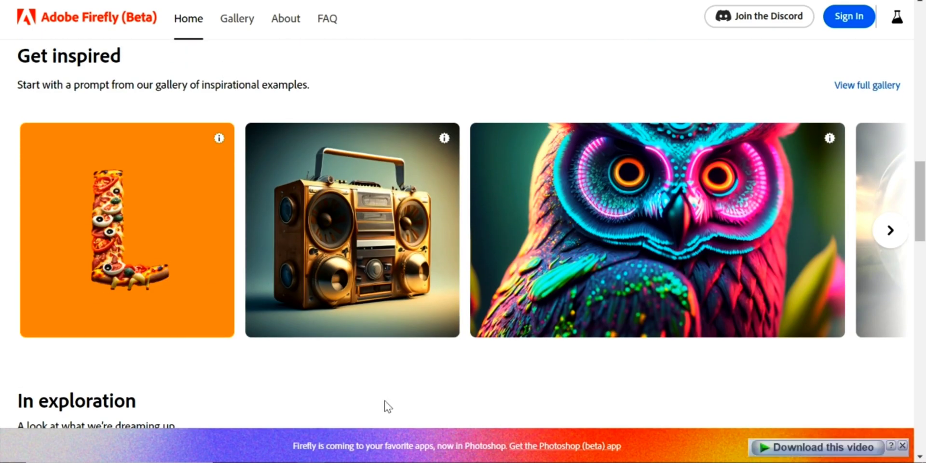
Step: Page forward three sets through the Get inspired examples, then back to the first set
left_click(889, 231)
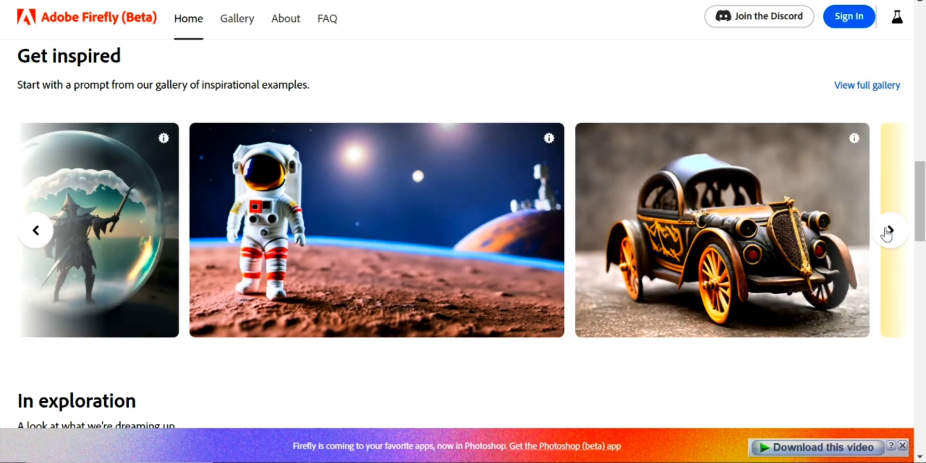
left_click(887, 233)
left_click(888, 232)
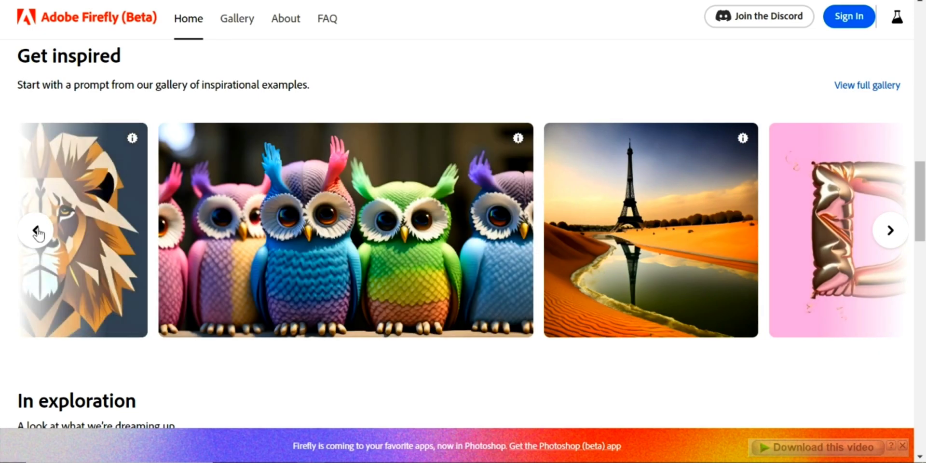
left_click(37, 231)
left_click(38, 233)
left_click(38, 233)
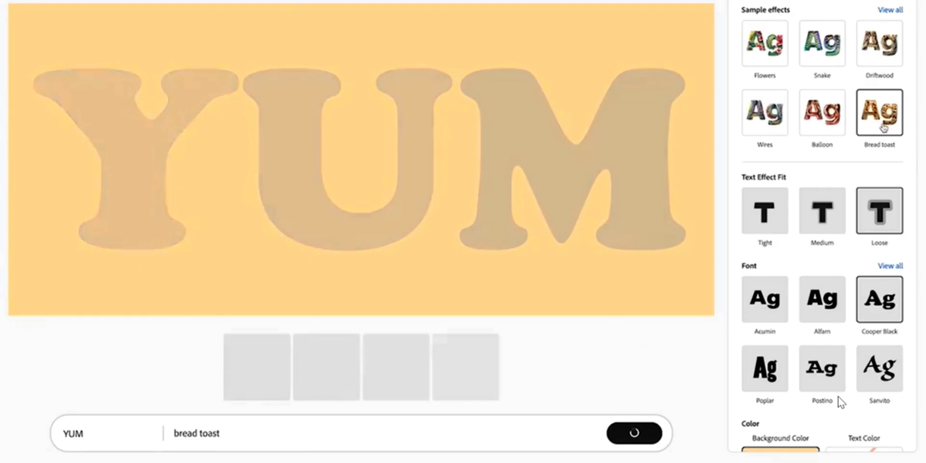
Step: Look over the finished 'YUM' bread toast text effect result
mouse_move(698, 36)
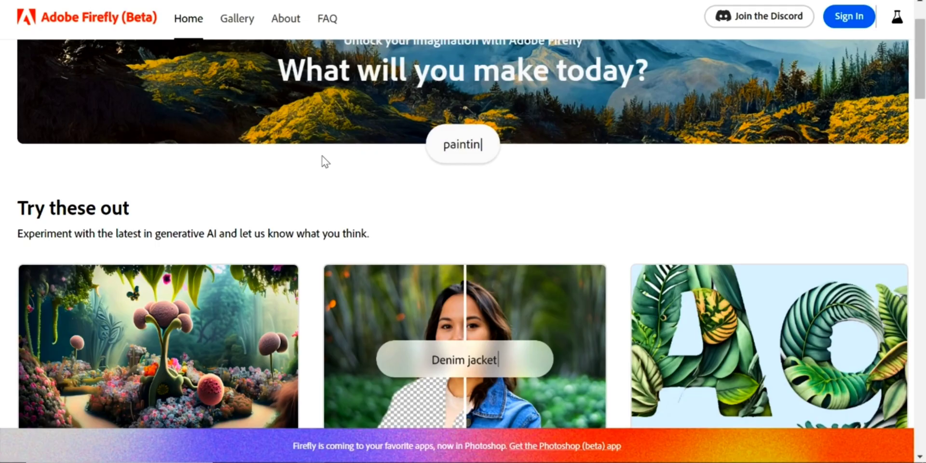
Step: Generate Text to image results for 'pets reading a book in a magical forest'
scroll(321, 162, "down", 3)
left_click(262, 359)
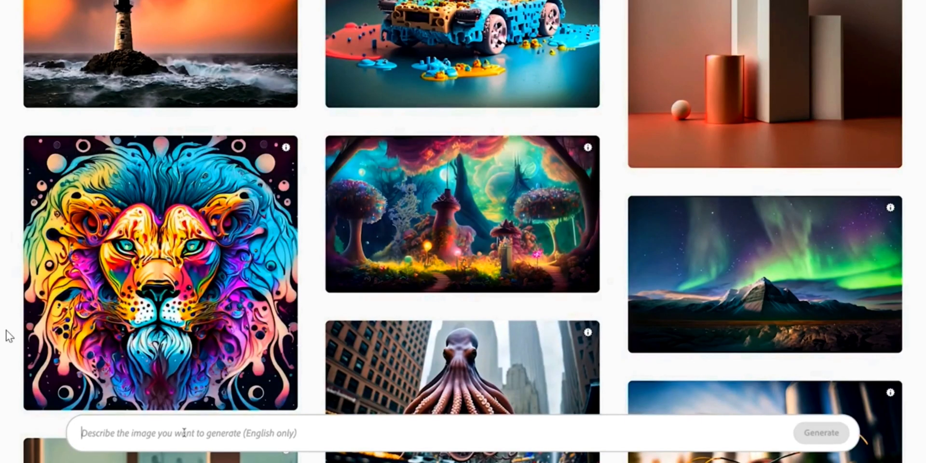
type("pets reading a book in a magical forest")
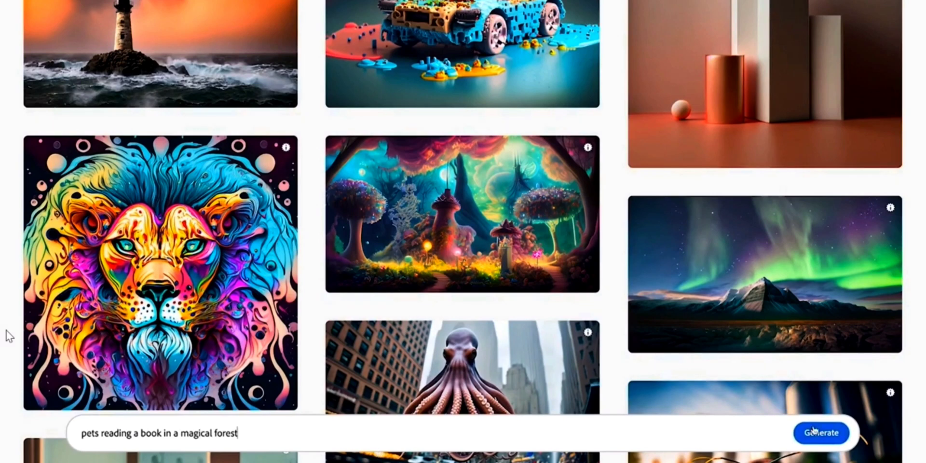
left_click(813, 430)
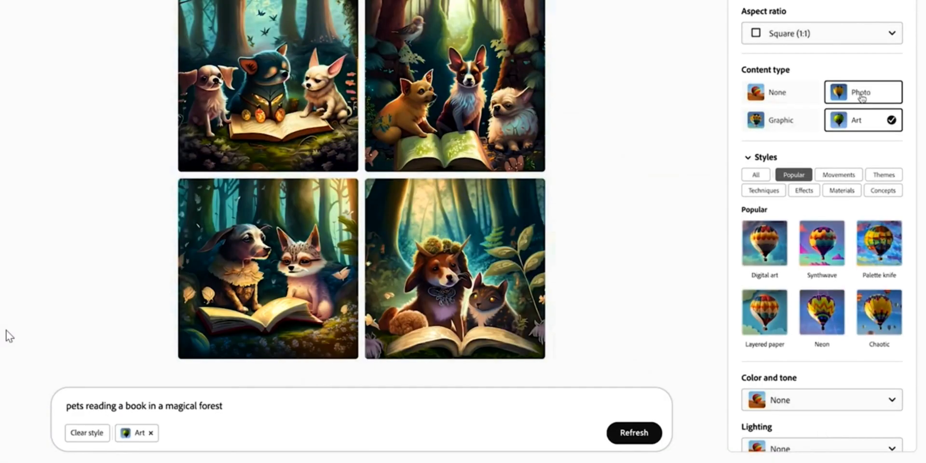
Step: Toggle the content type between Photo and Art and set the aspect ratio to Landscape 4:3
left_click(861, 97)
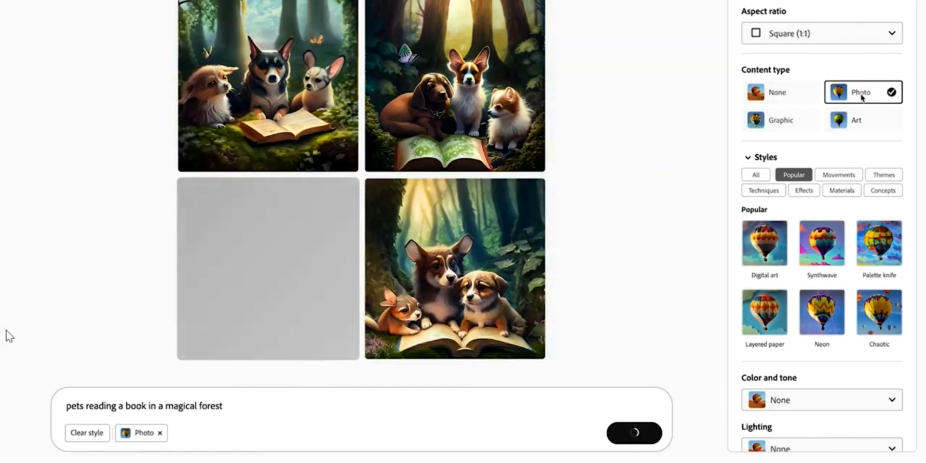
left_click(875, 123)
left_click(866, 37)
left_click(856, 62)
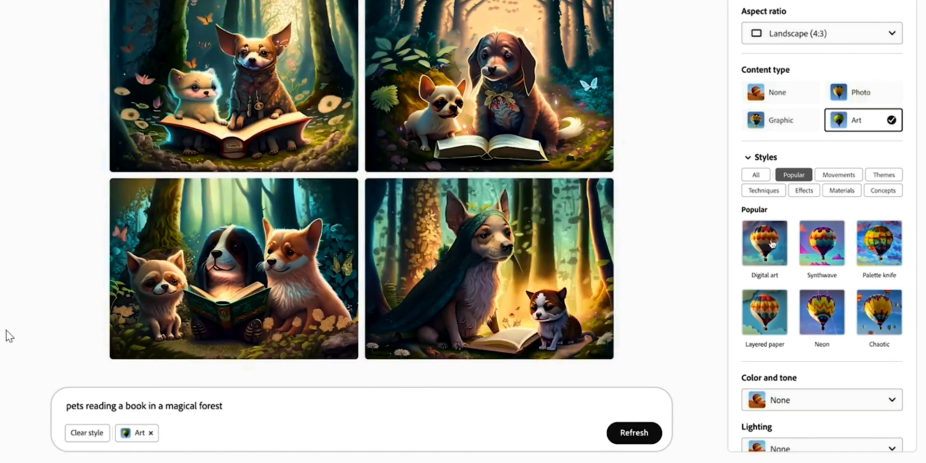
Step: Add the Digital art style, browse the style preset categories, and add Bioluminescent
left_click(772, 244)
left_click(837, 176)
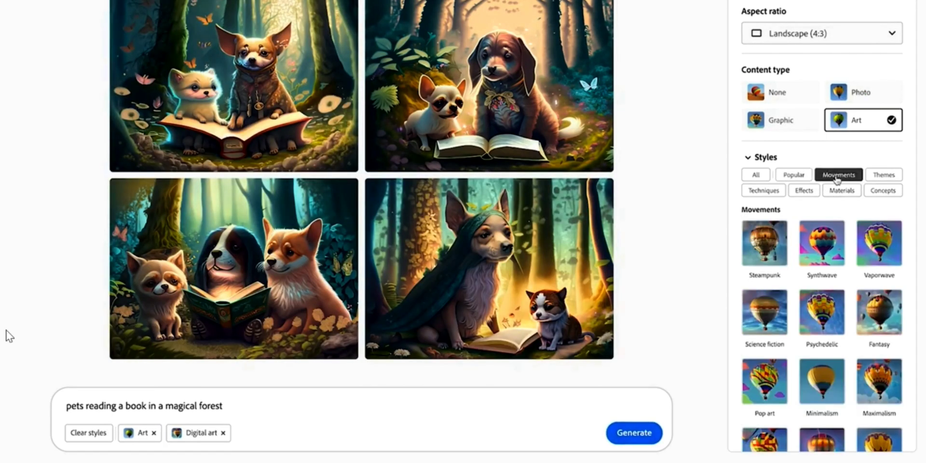
scroll(903, 215, "down", 2)
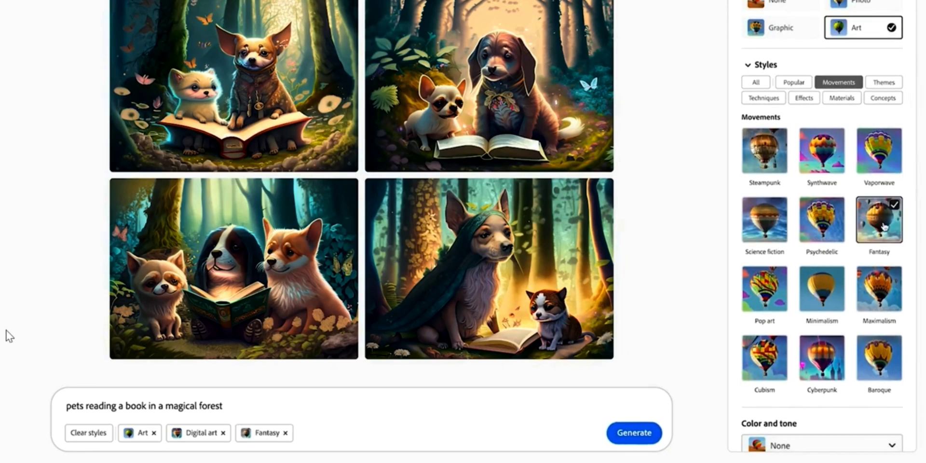
left_click(884, 83)
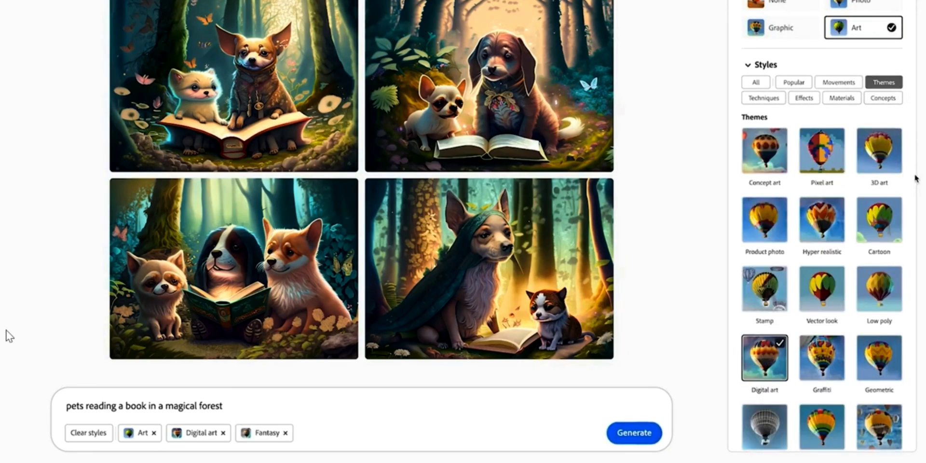
scroll(916, 179, "down", 1)
left_click(769, 62)
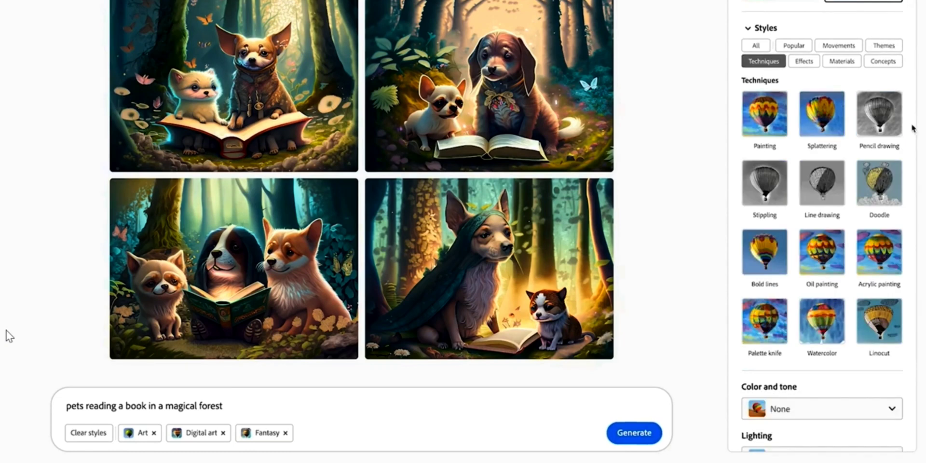
left_click(804, 60)
left_click(879, 248)
left_click(841, 61)
left_click(883, 61)
scroll(885, 66, "up", 1)
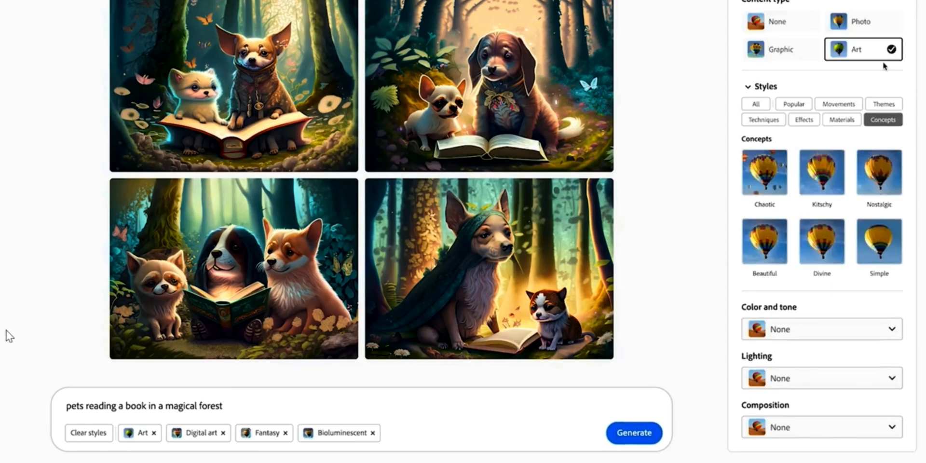
Step: Set lighting to Golden hour and composition to Narrow depth of field, then regenerate the images
left_click(848, 330)
left_click(841, 381)
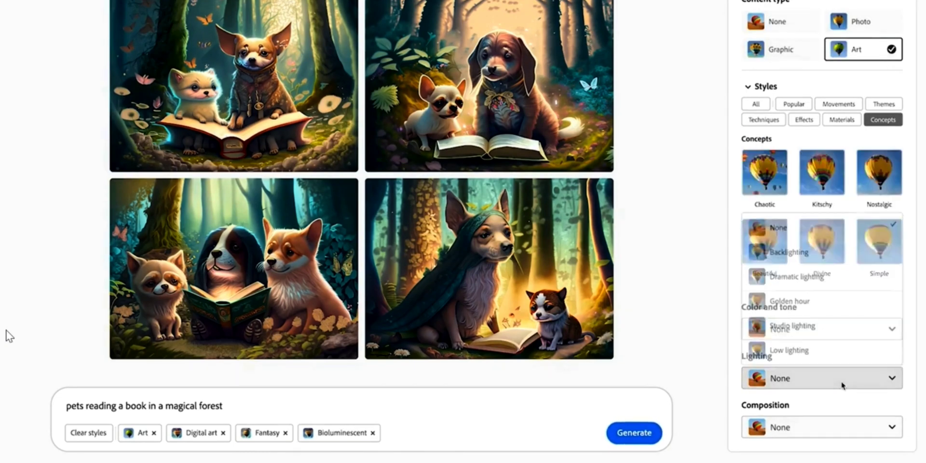
left_click(857, 308)
left_click(843, 428)
left_click(855, 325)
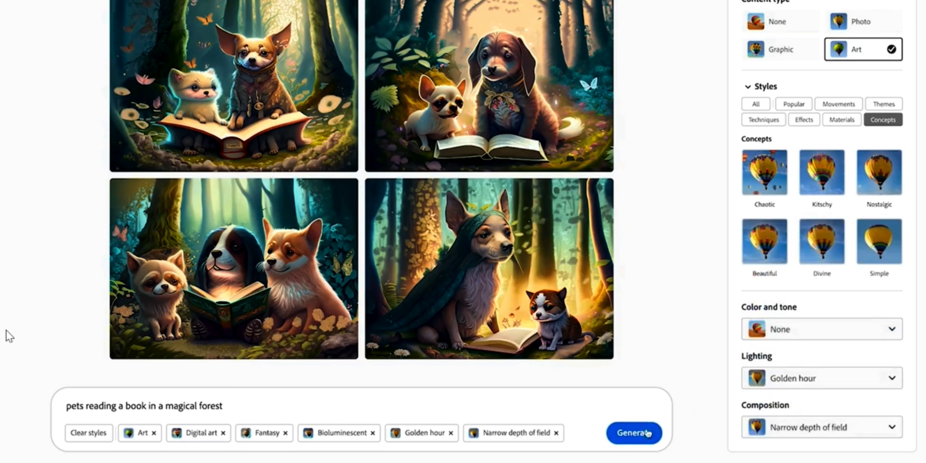
left_click(641, 433)
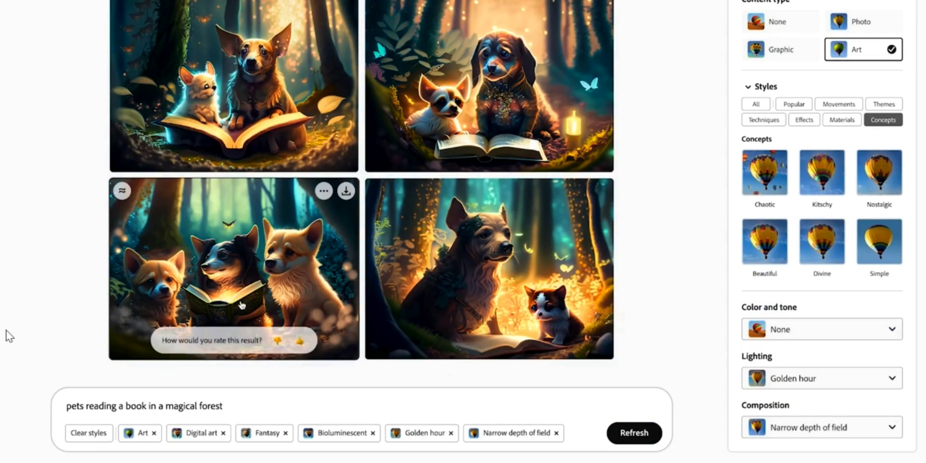
left_click(122, 191)
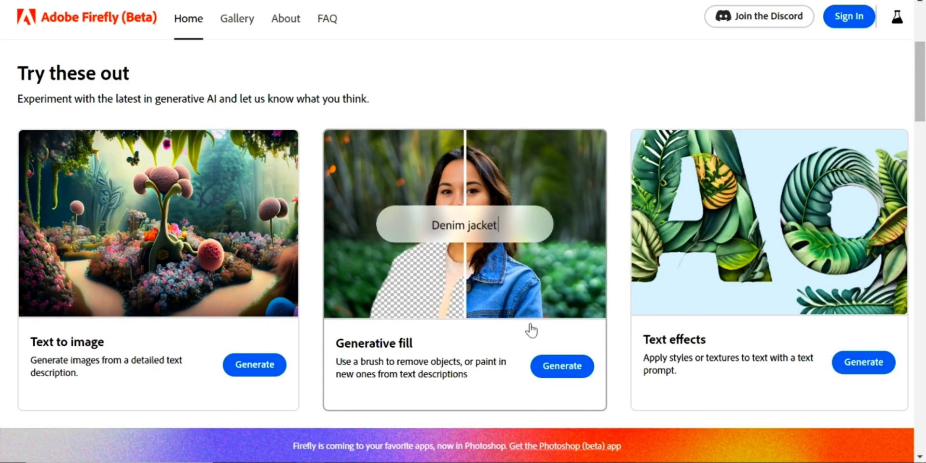
Step: Start Generative fill on the underwater fish image and remove the upper-left and upper-right small fish
left_click(562, 367)
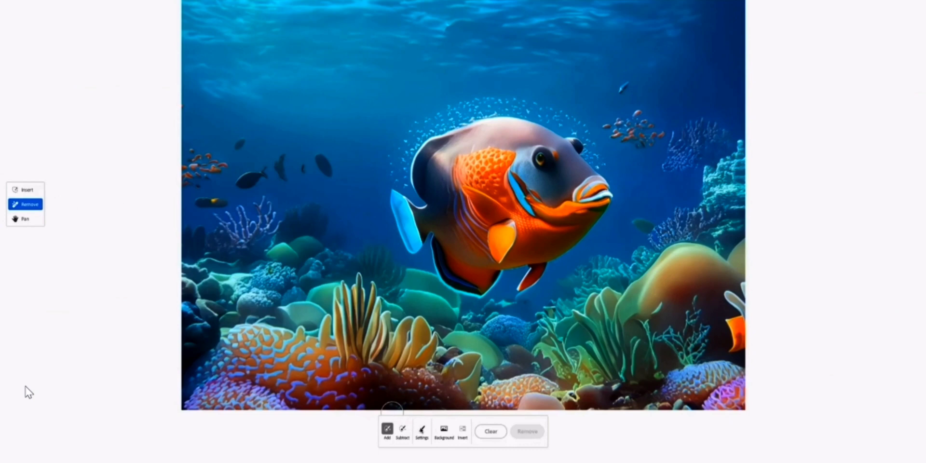
left_click(422, 430)
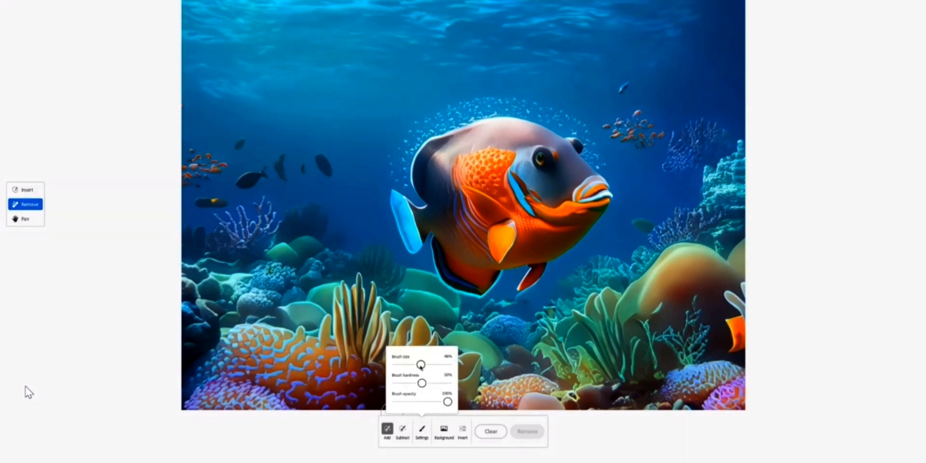
mouse_move(186, 107)
left_mouse_down()
mouse_move(259, 128)
mouse_move(216, 170)
left_mouse_up()
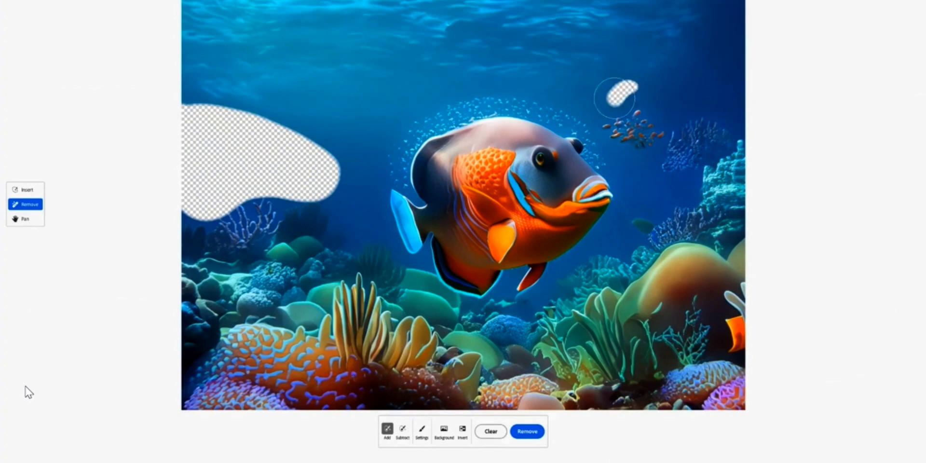
left_click_drag(614, 98, 637, 129)
left_click(532, 431)
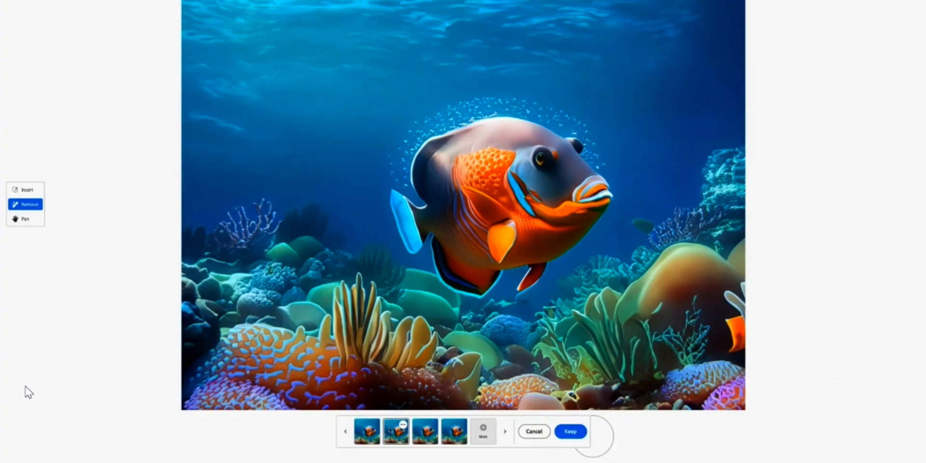
Step: Keep the fish removal and generate a 'skyline' of skyscrapers left and right of the fish
left_click(572, 431)
left_click(25, 190)
left_click(441, 430)
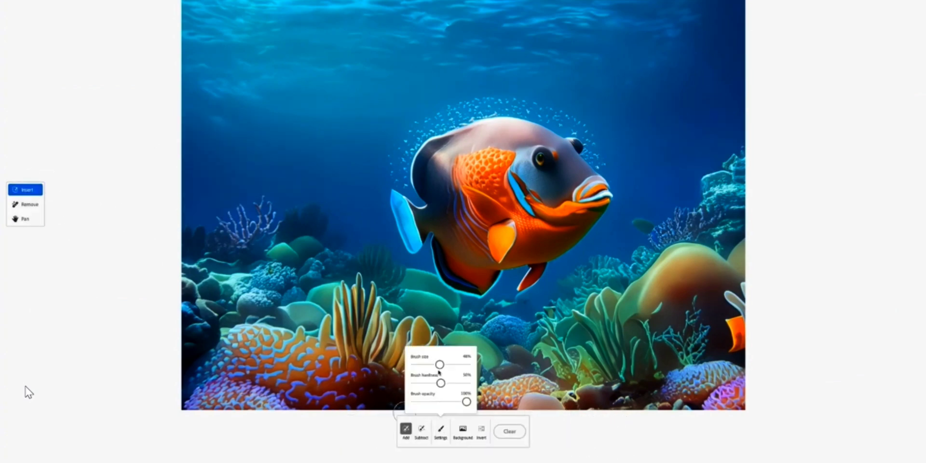
left_click_drag(250, 154, 341, 217)
mouse_move(623, 145)
left_mouse_down()
mouse_move(710, 94)
mouse_move(668, 201)
left_mouse_up()
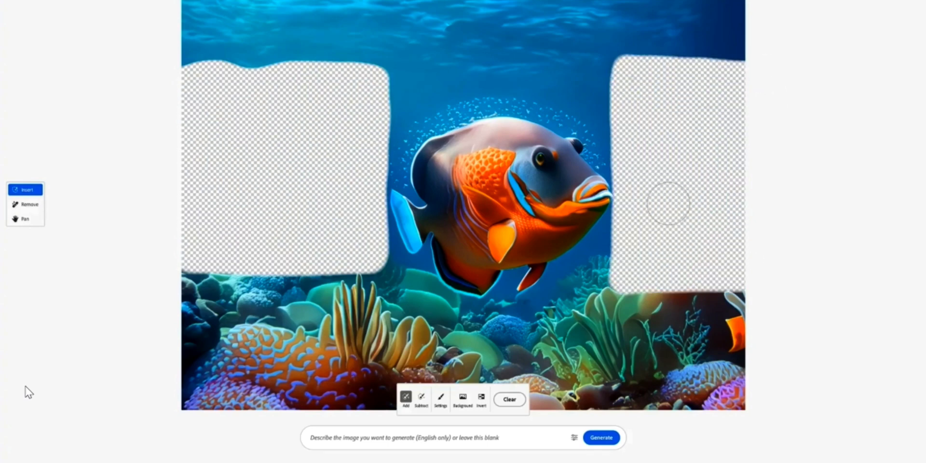
type("skyline")
left_click(574, 438)
key("Return")
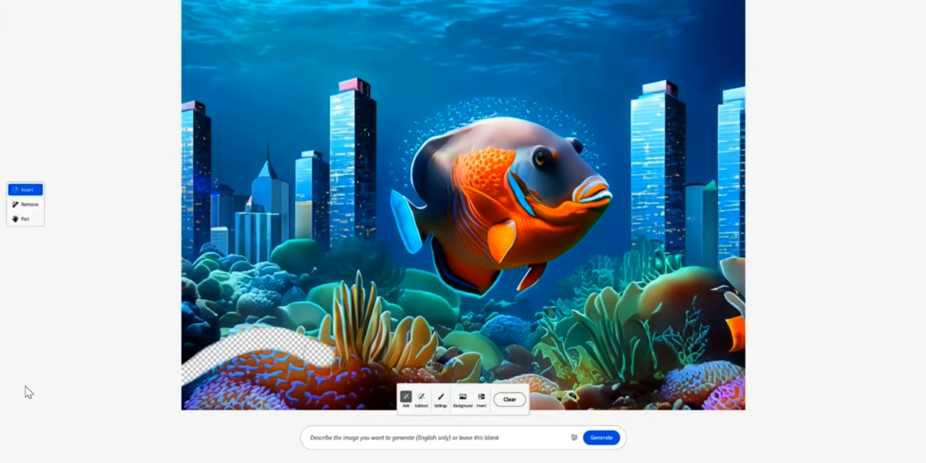
Step: Regenerate the bottom-left coral and give the fish a striped fin, keeping each result
key("Return")
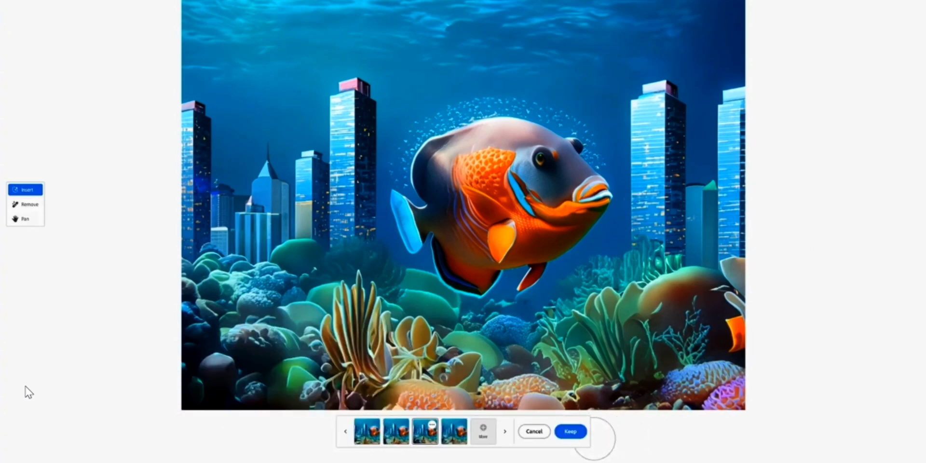
left_click(570, 431)
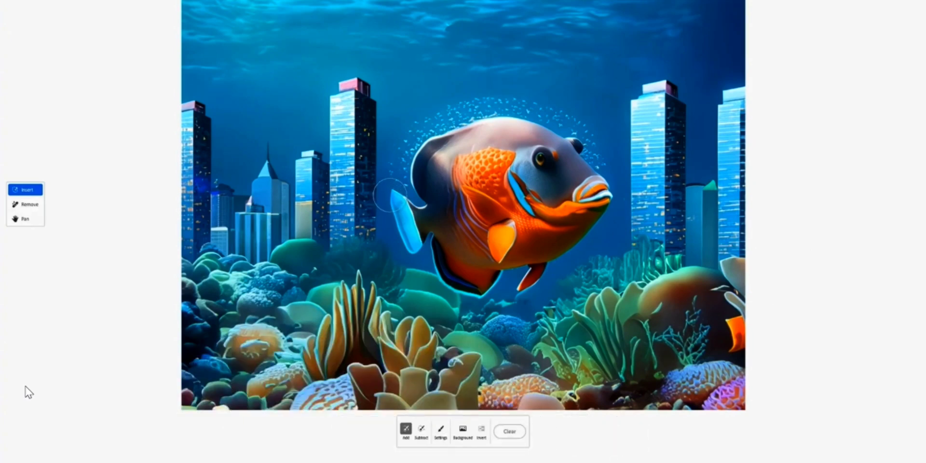
left_click_drag(401, 193, 491, 297)
left_click(601, 437)
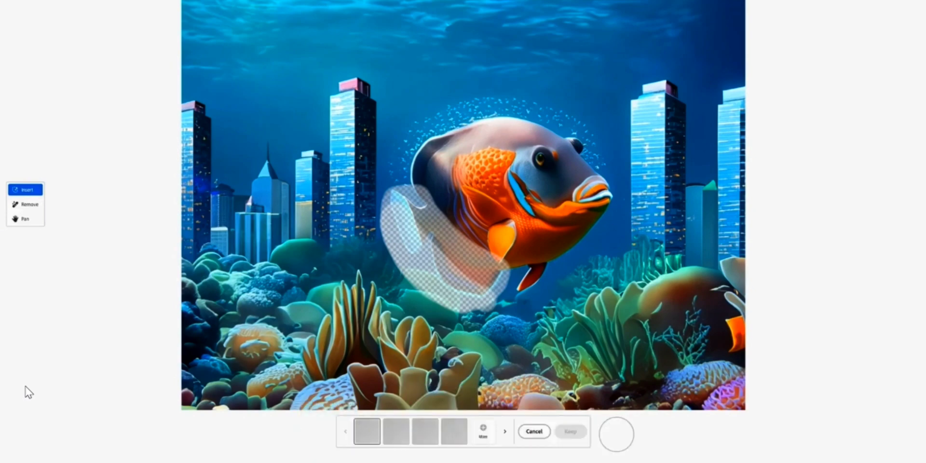
left_click(571, 432)
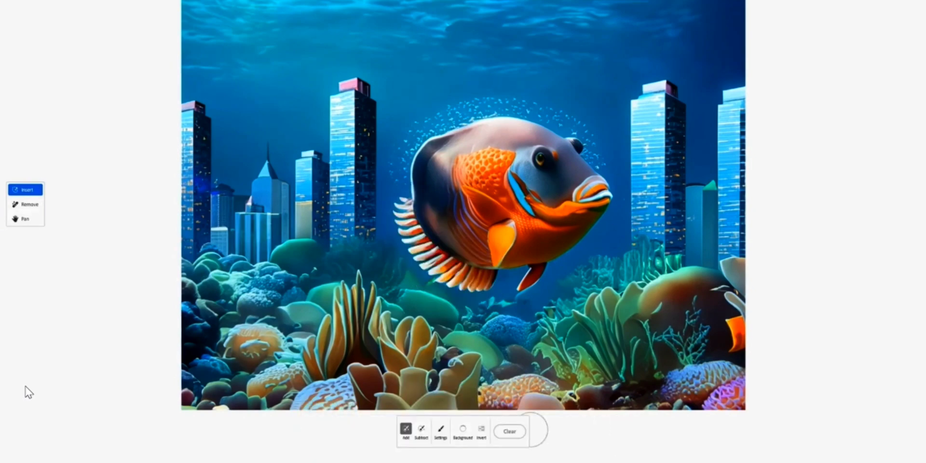
left_click(463, 431)
Step: Fill the fish scene background with a mossy aquarium and widen the man's portrait to 16:9
key("Return")
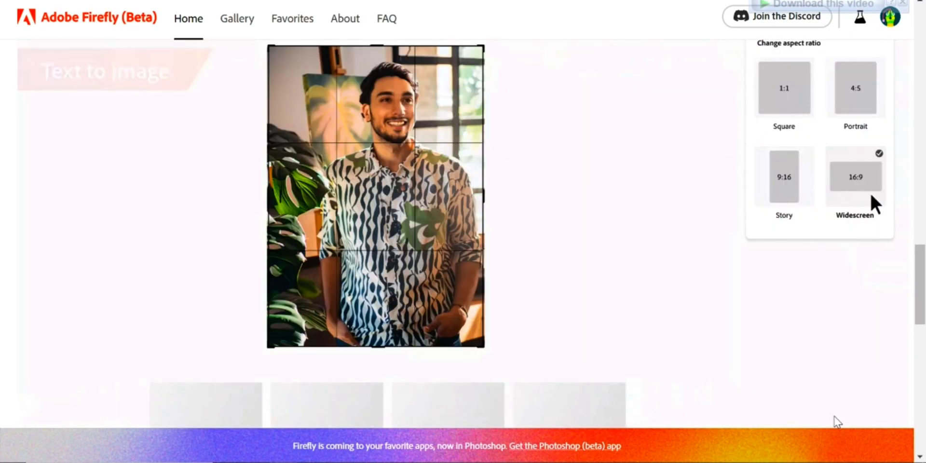
left_click(872, 186)
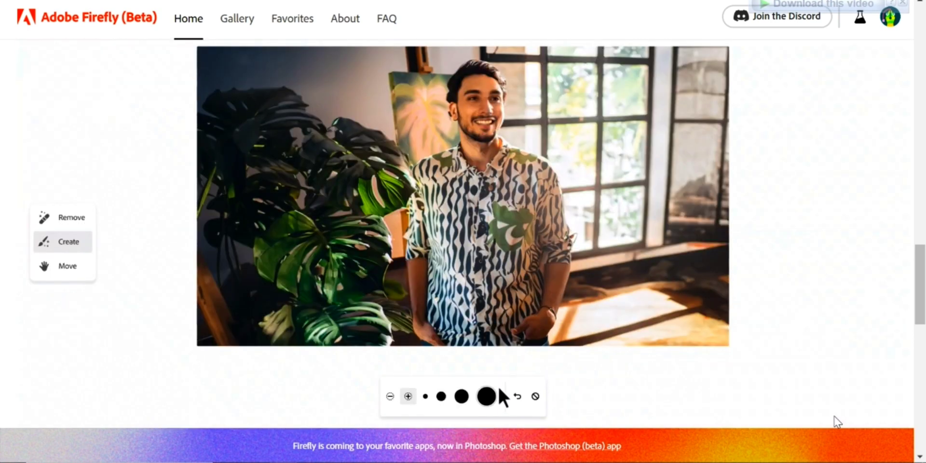
Step: Mask the man's patterned shirt with the largest brush and begin the prompt 'A red'
left_click(486, 395)
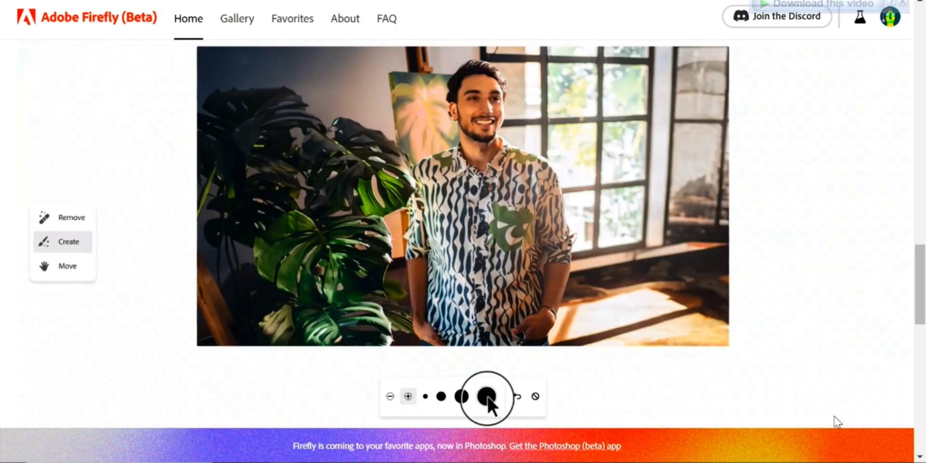
mouse_move(443, 174)
left_mouse_down()
mouse_move(475, 356)
mouse_move(457, 203)
mouse_move(454, 300)
left_mouse_up()
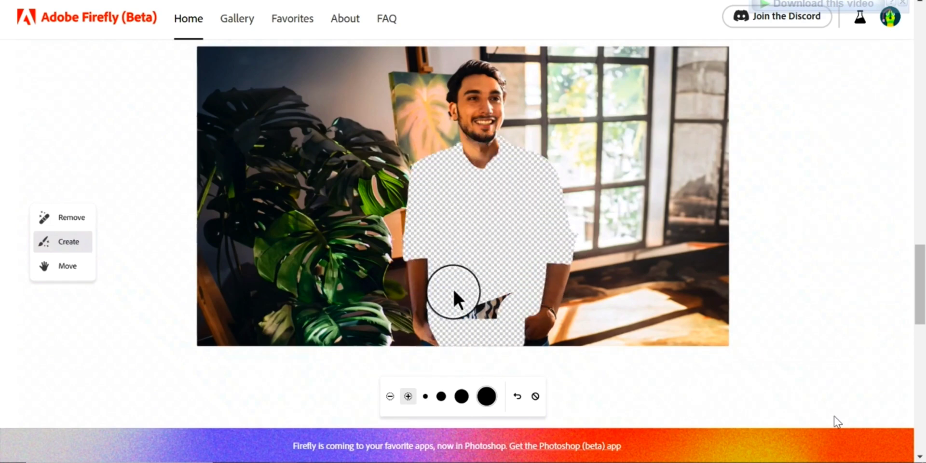
type("A red")
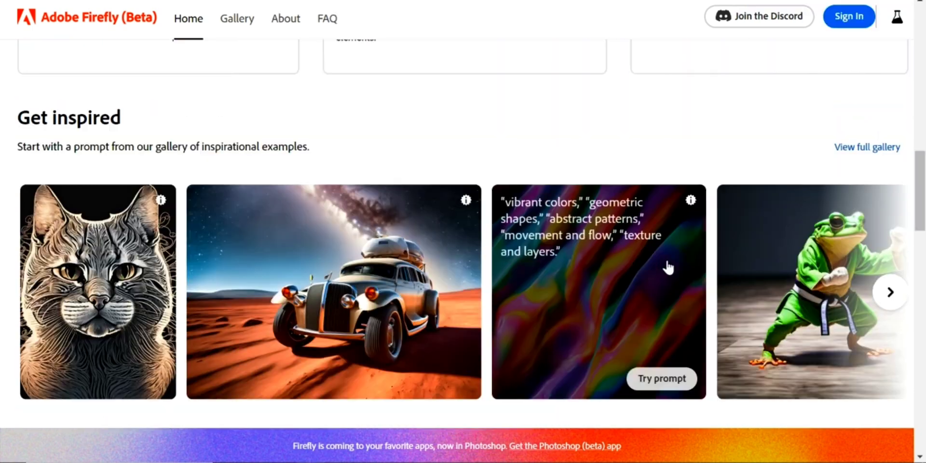
Step: Sign in to Firefly using Continue with Google and select the Google account
scroll(665, 265, "up", 10)
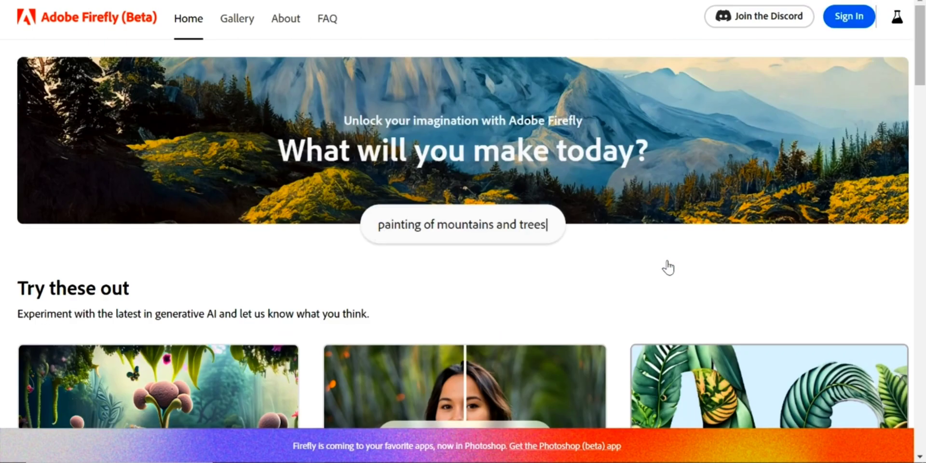
left_click(838, 24)
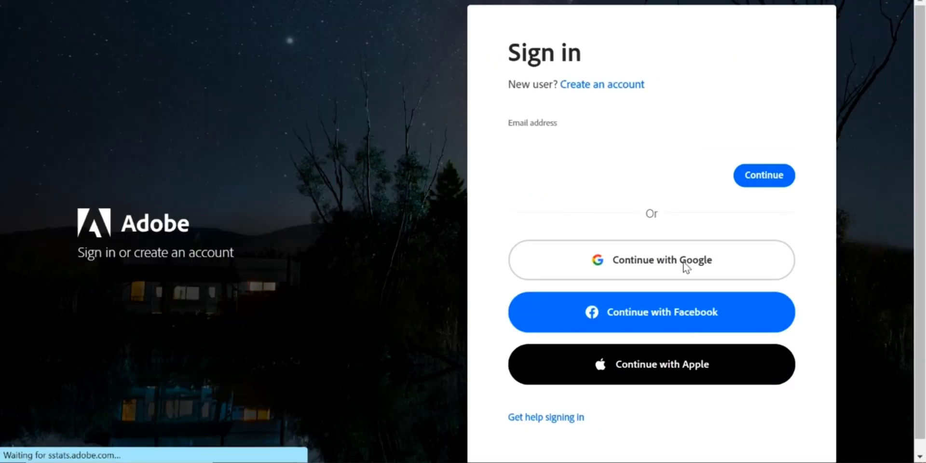
left_click(684, 263)
left_click(492, 207)
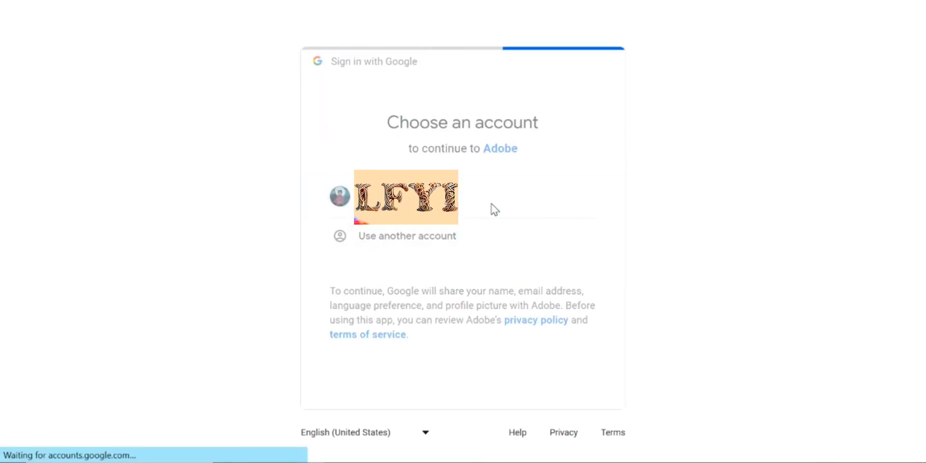